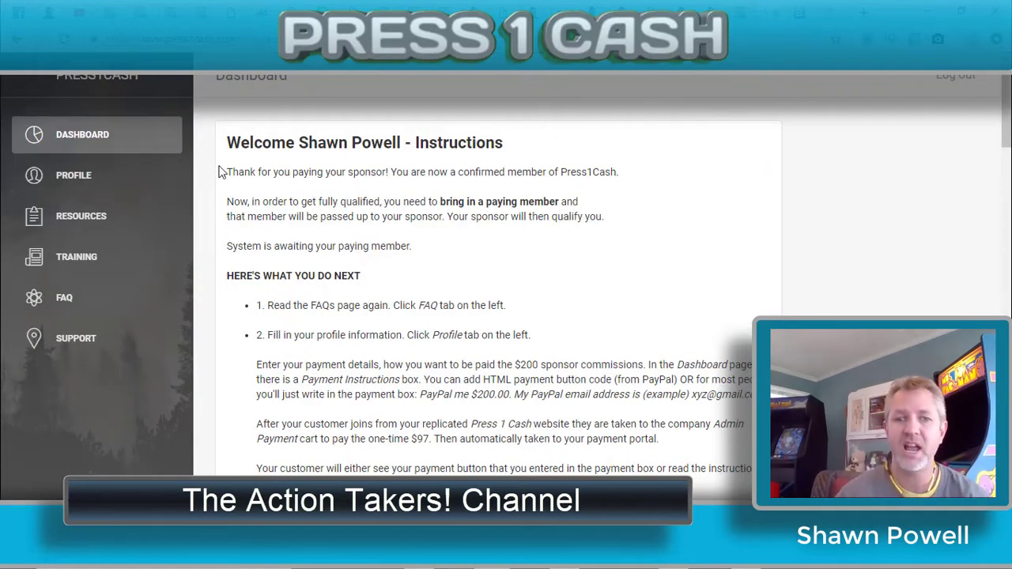
# Step: Highlight the Payment Instructions heading to point it out, then clear the highlight
pyautogui.scroll(-10, 397, 202)
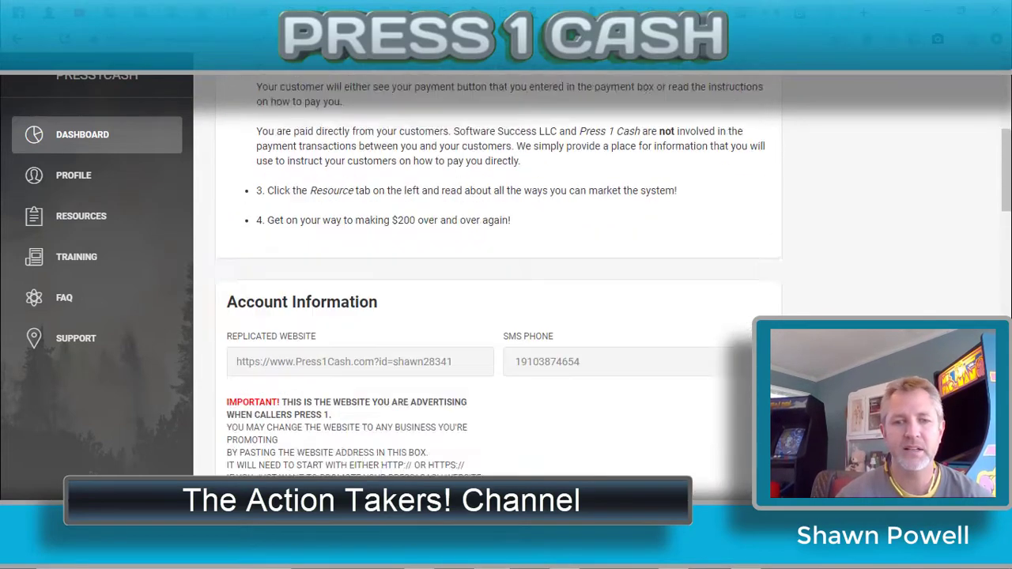
pyautogui.scroll(-3, 506, 276)
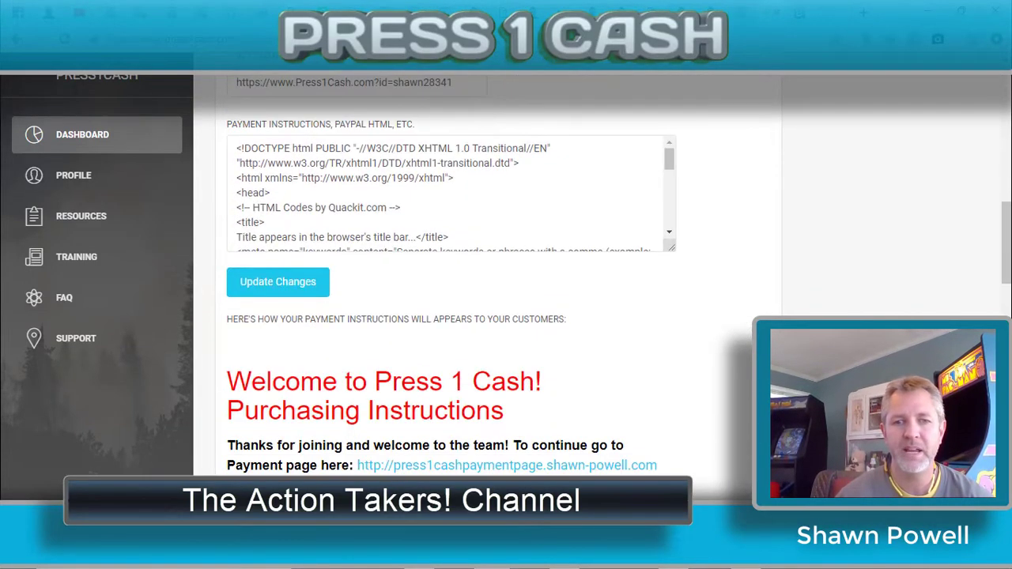
pyautogui.scroll(1, 505, 277)
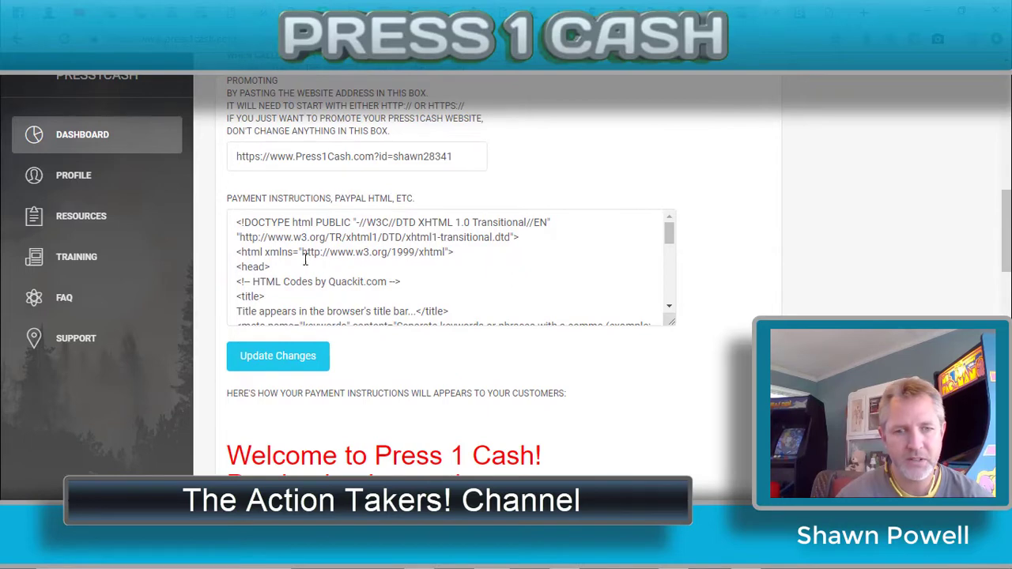
pyautogui.moveTo(226, 198); pyautogui.dragTo(424, 203)
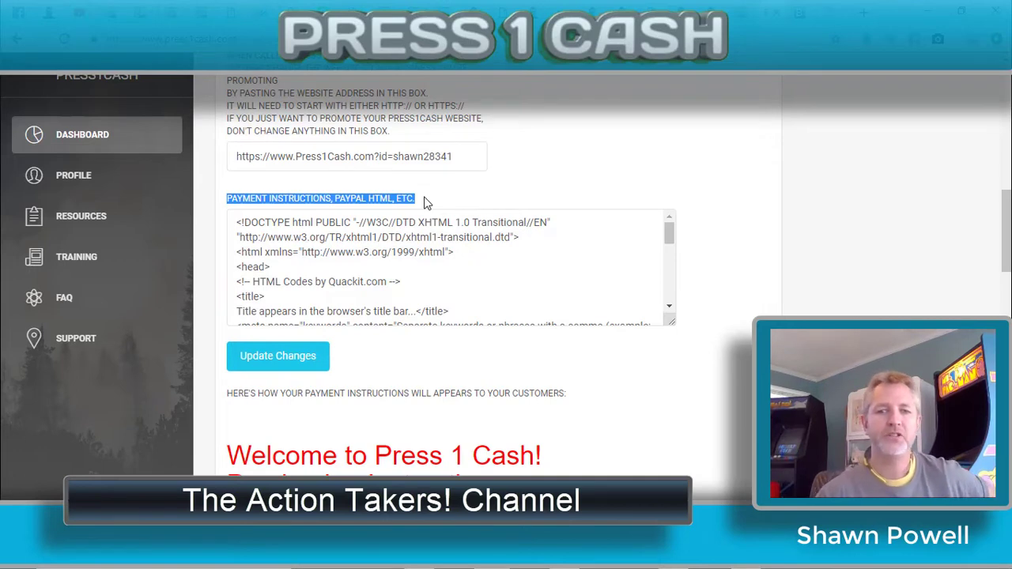
pyautogui.click(742, 284)
# Step: Scroll through the payment-instructions HTML and its red welcome preview
pyautogui.scroll(-3, 742, 284)
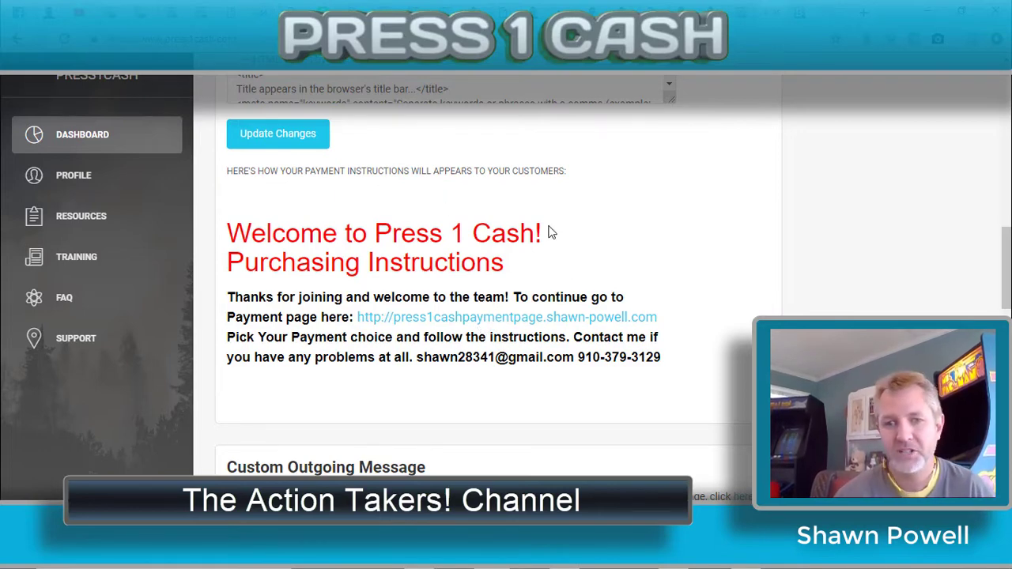
pyautogui.scroll(2, 549, 230)
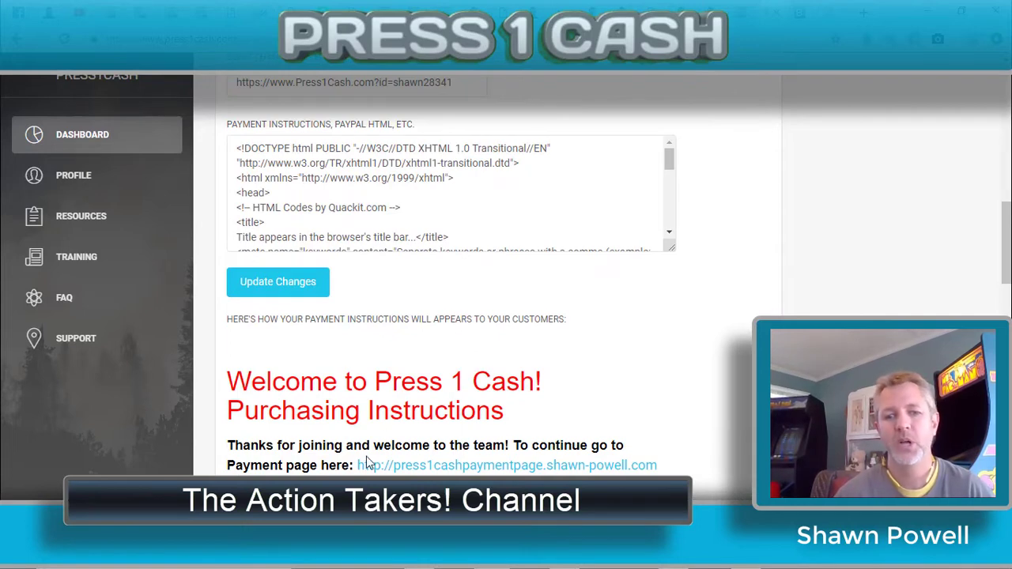
pyautogui.scroll(-2, 696, 453)
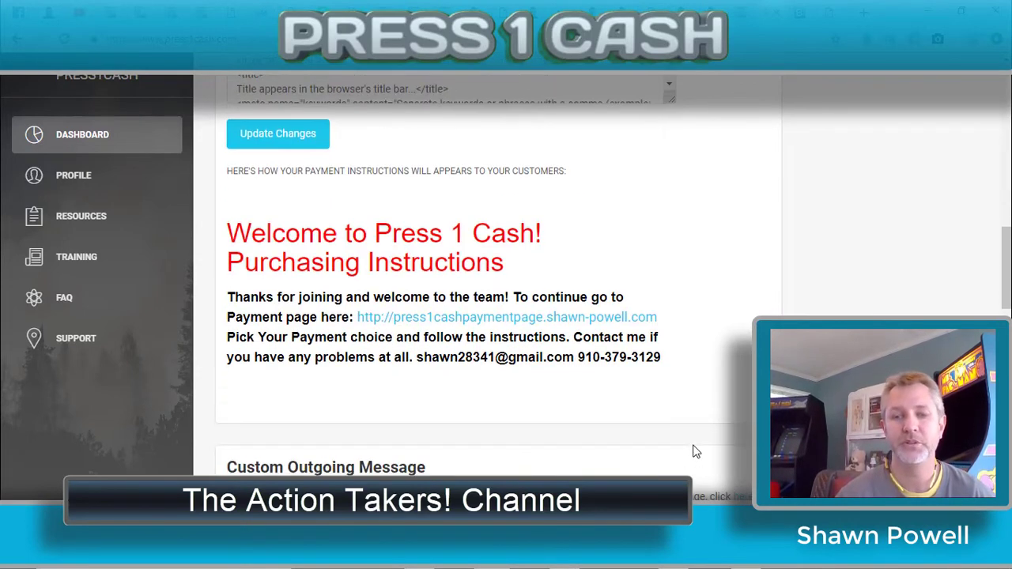
pyautogui.scroll(1, 696, 452)
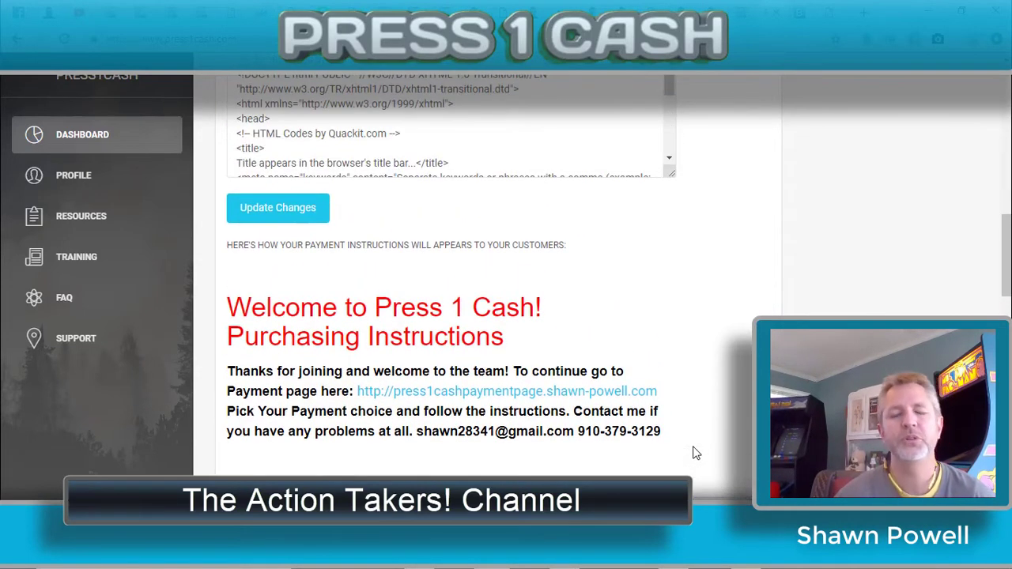
pyautogui.scroll(-1, 696, 453)
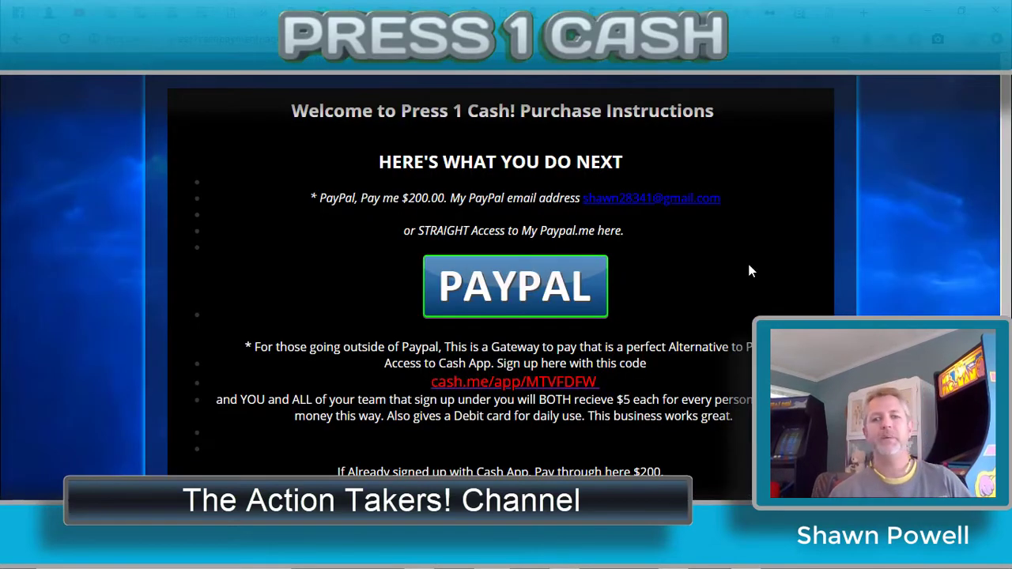
# Step: Scroll to the PayPal and Cash App options and highlight the Press 1 Service subject line
pyautogui.scroll(-1, 748, 265)
pyautogui.scroll(1, 749, 265)
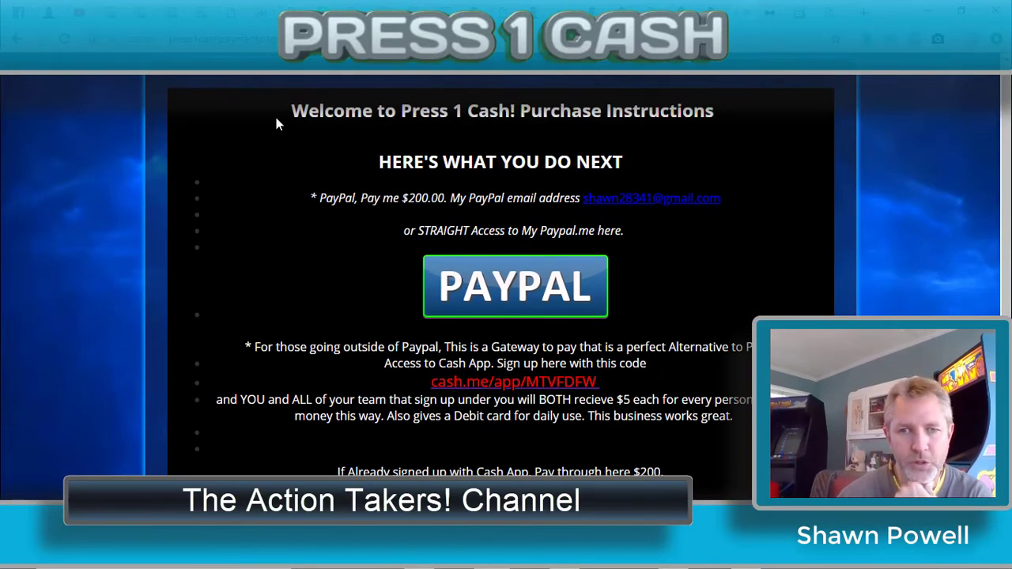
pyautogui.scroll(-3, 587, 246)
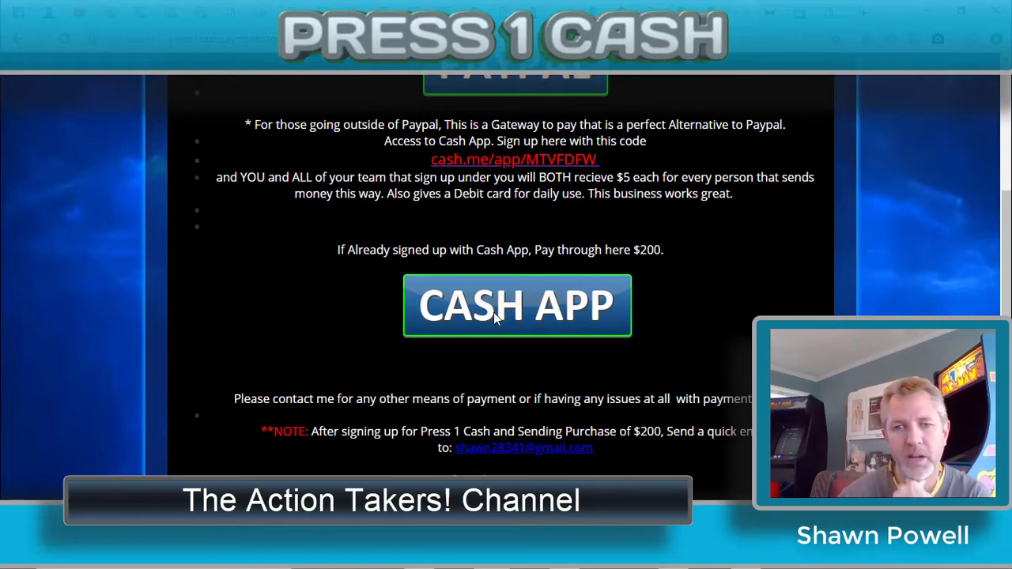
pyautogui.scroll(-1, 605, 328)
pyautogui.scroll(-1, 607, 330)
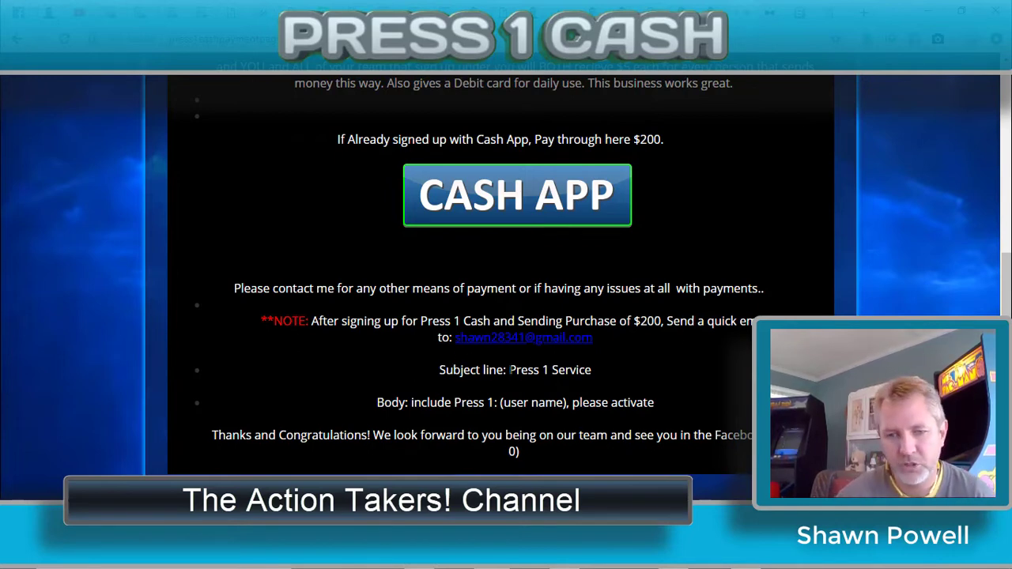
pyautogui.moveTo(509, 370); pyautogui.dragTo(597, 369)
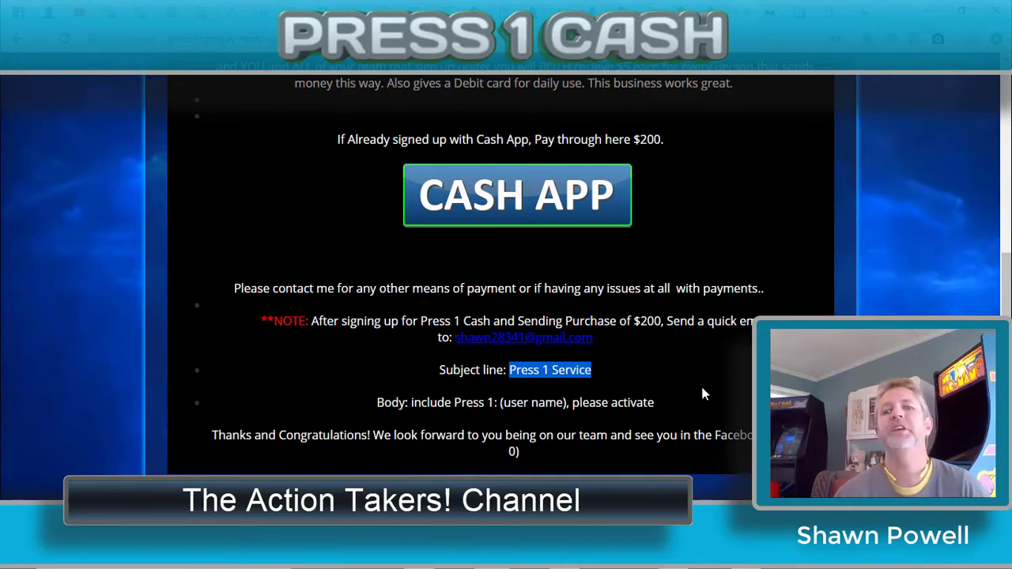
# Step: Look back over the payment options, then return to the Press1Cash dashboard preview
pyautogui.scroll(5, 702, 394)
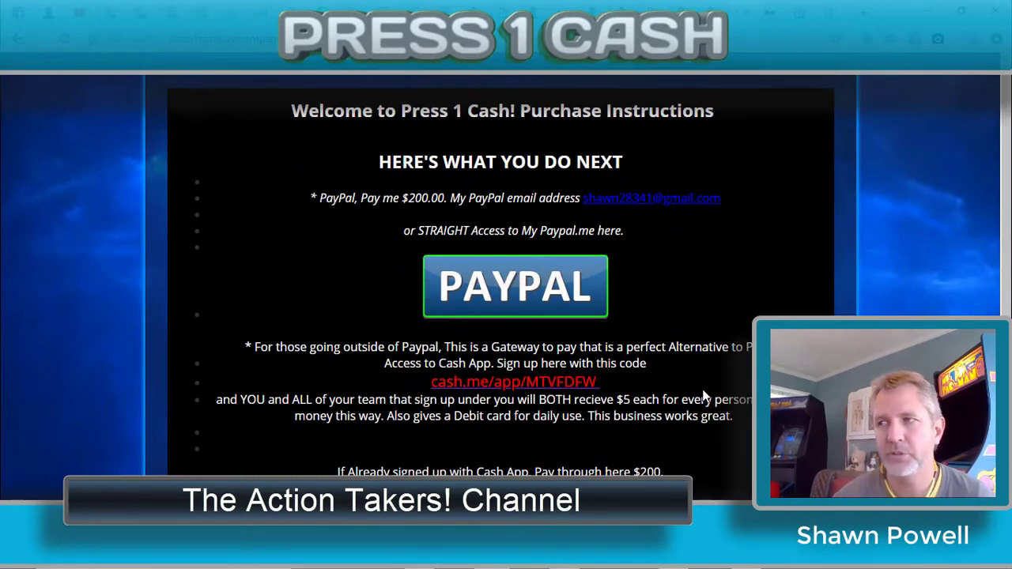
pyautogui.scroll(-1, 703, 392)
pyautogui.scroll(1, 707, 390)
pyautogui.scroll(-2, 709, 395)
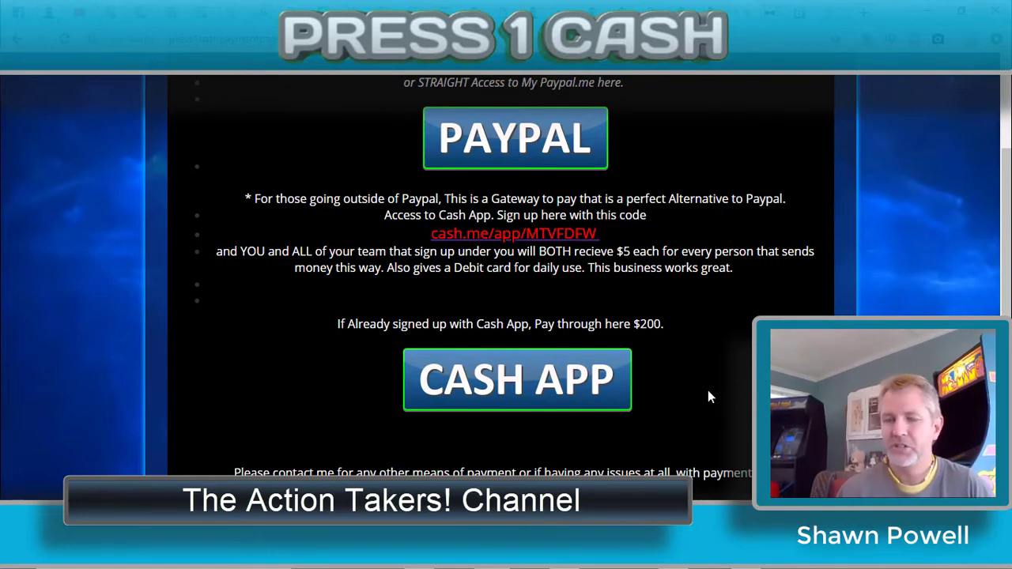
pyautogui.scroll(2, 707, 401)
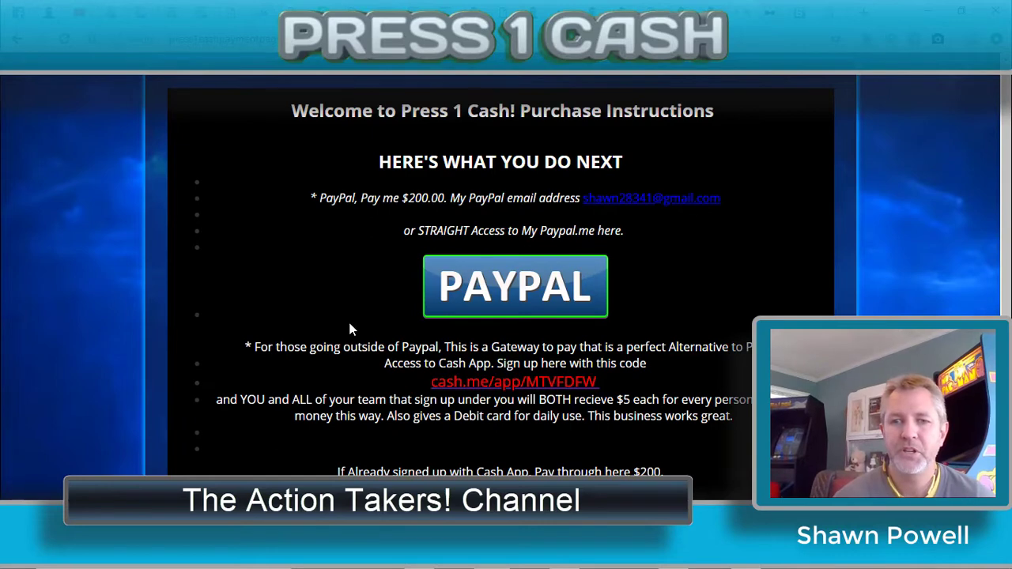
pyautogui.scroll(-2, 560, 404)
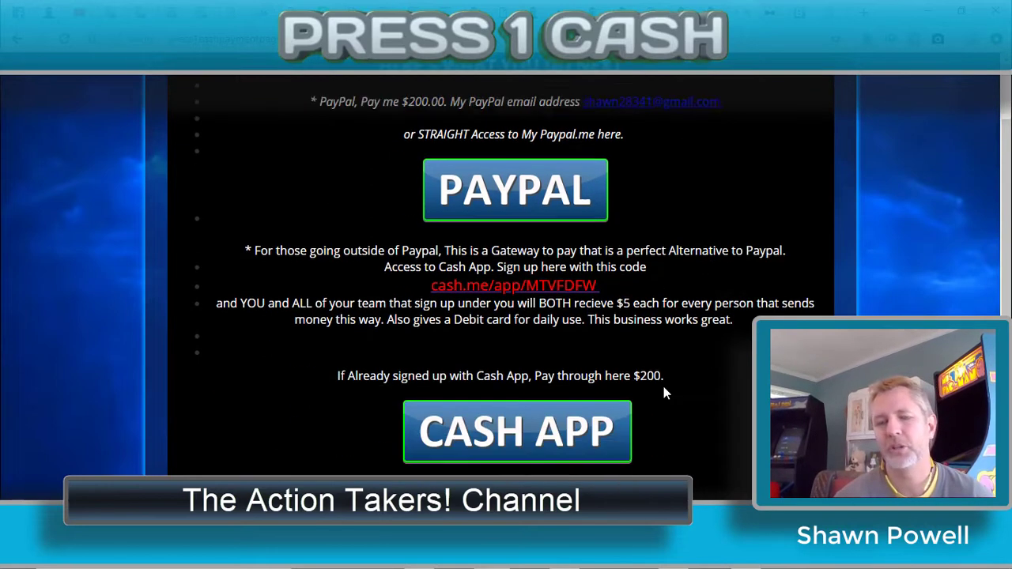
pyautogui.scroll(2, 616, 384)
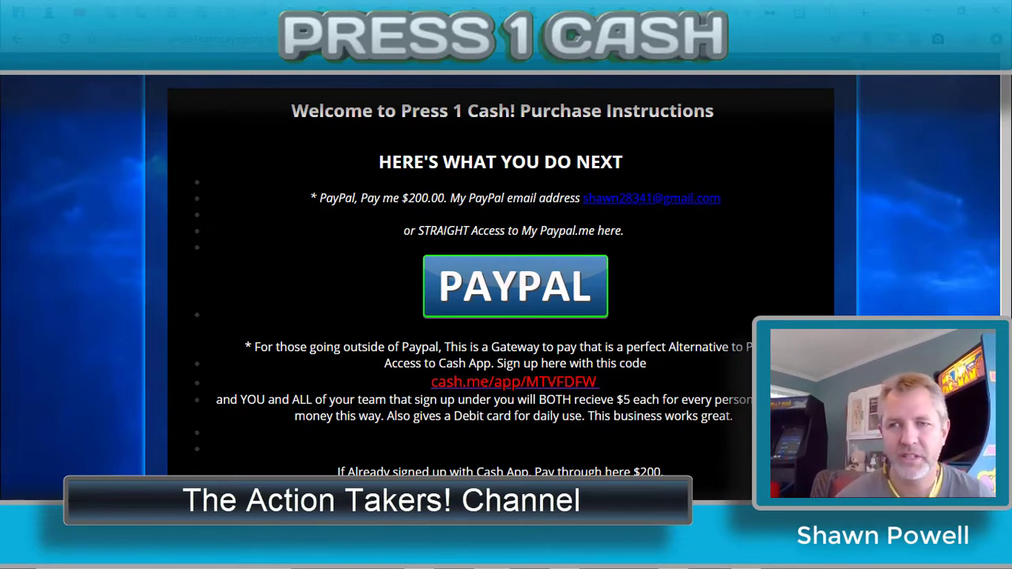
pyautogui.hotkey('ctrl', 'Tab')
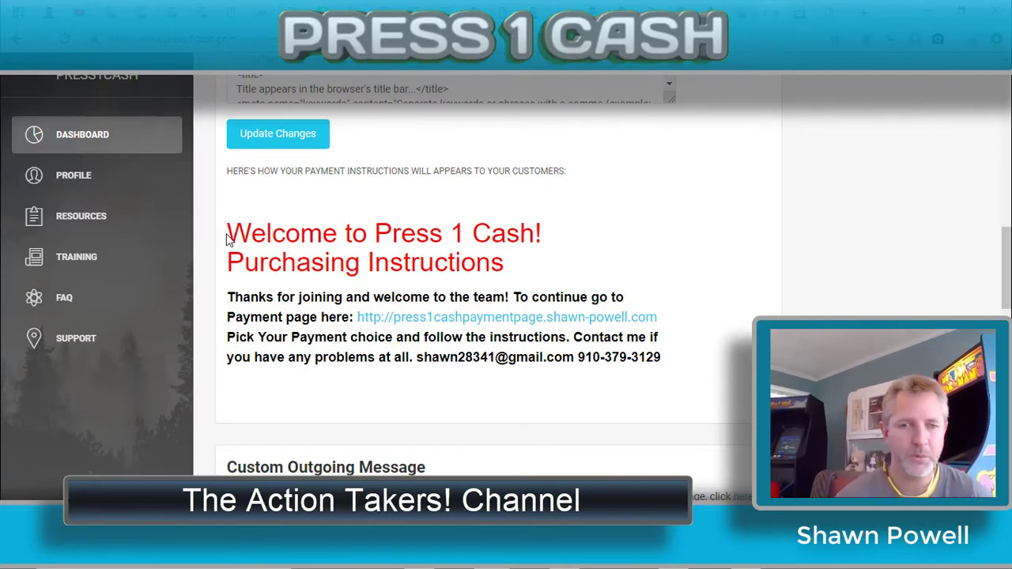
# Step: Highlight the red welcome heading, then the contact e-mail and phone text in the preview
pyautogui.moveTo(228, 240); pyautogui.dragTo(582, 253)
pyautogui.click(625, 246)
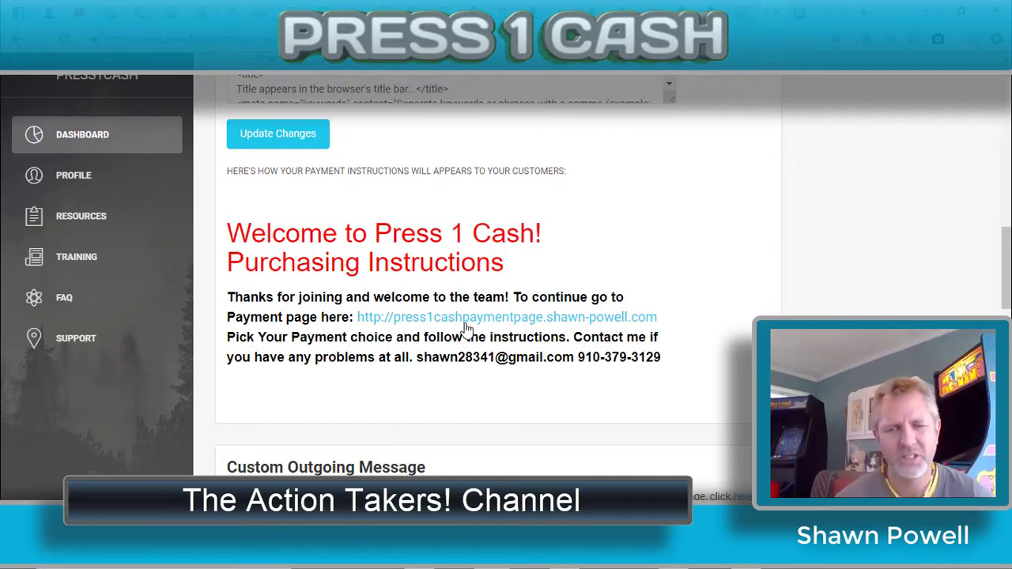
pyautogui.moveTo(419, 357); pyautogui.dragTo(671, 369)
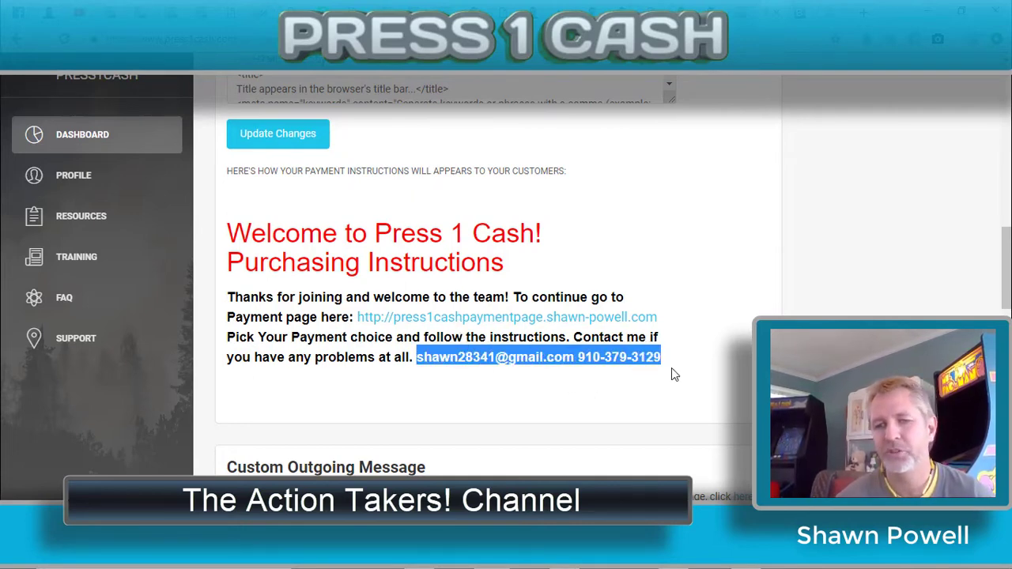
pyautogui.click(622, 360)
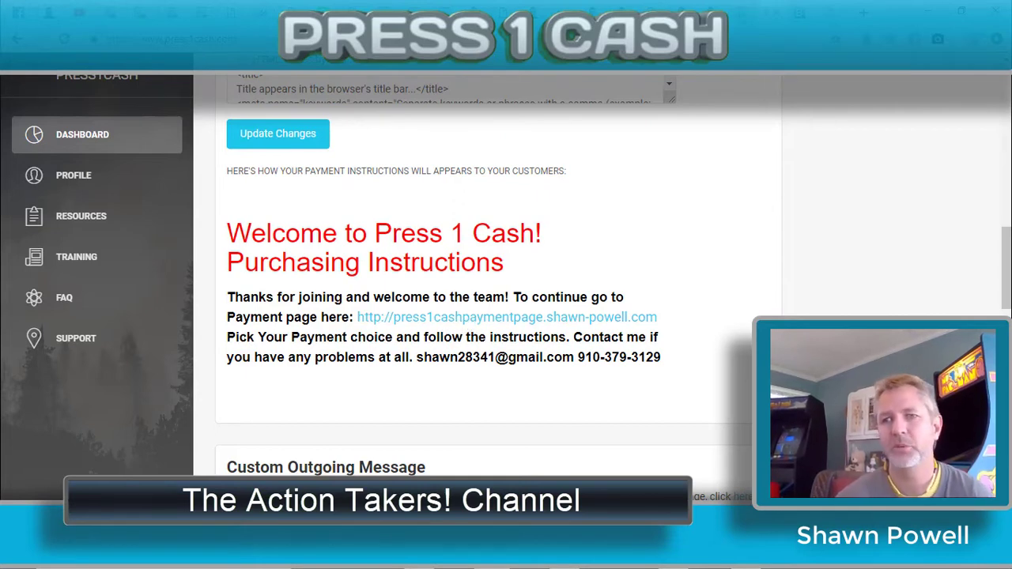
# Step: Test the preview's payment-page link, close it, and switch to the HTML generator page
pyautogui.click(751, 24)
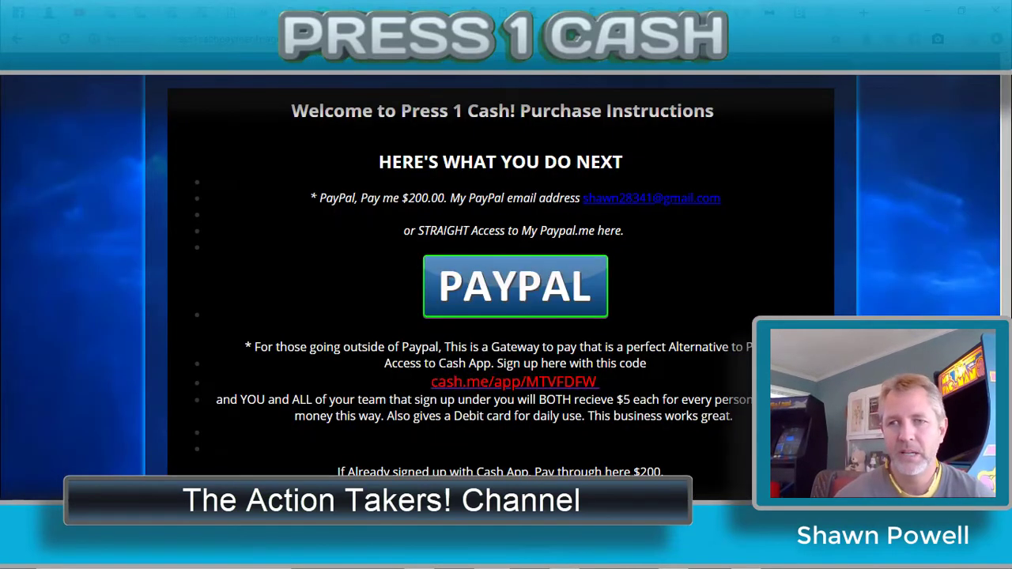
pyautogui.hotkey('ctrl', 'w')
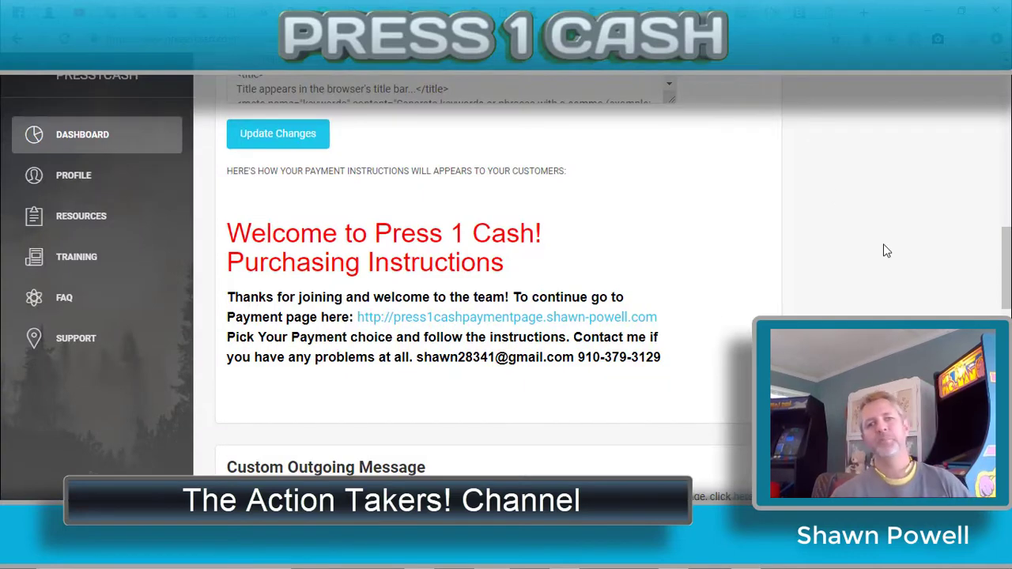
pyautogui.scroll(1, 880, 248)
pyautogui.scroll(1, 887, 251)
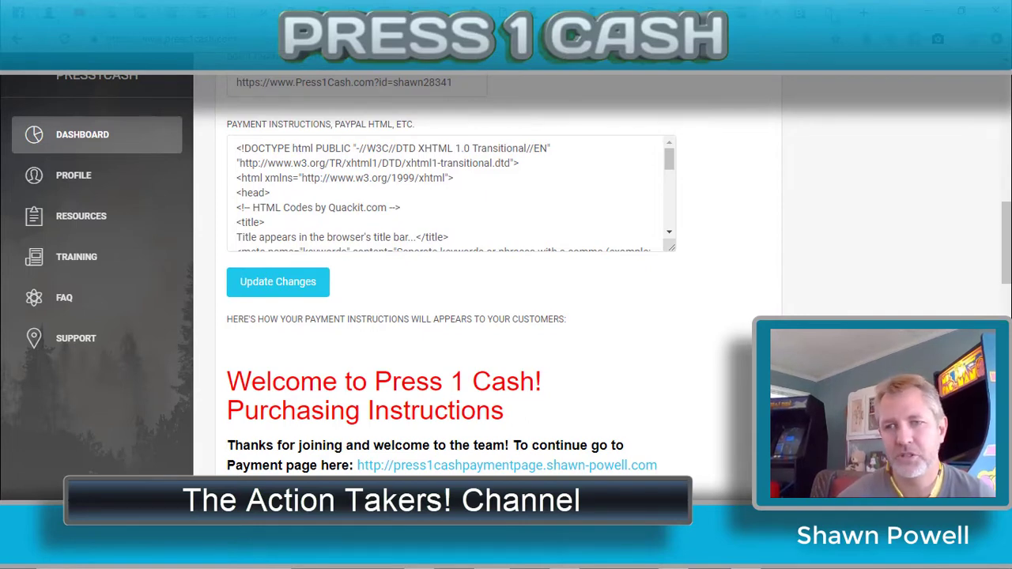
pyautogui.hotkey('ctrl', 'tab')
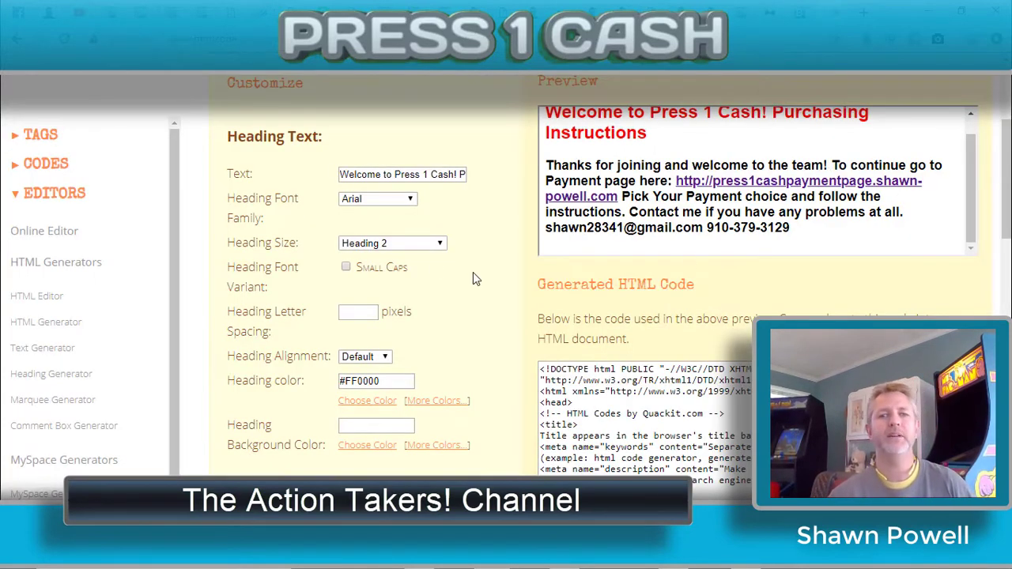
# Step: Select and copy all of the Generated HTML Code for the red welcome heading and instructions
pyautogui.scroll(3, 478, 277)
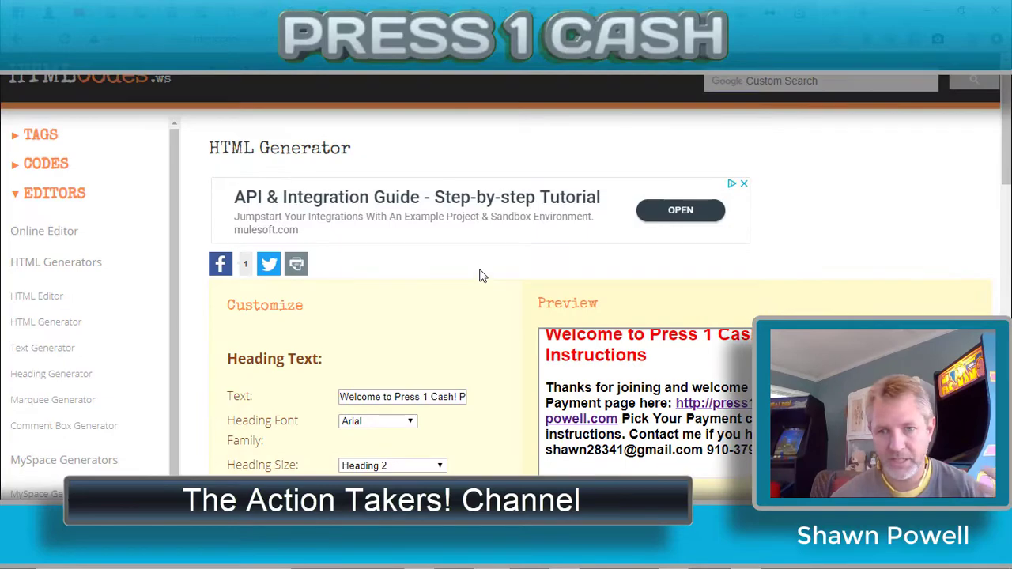
pyautogui.scroll(-5, 481, 275)
pyautogui.scroll(2, 484, 273)
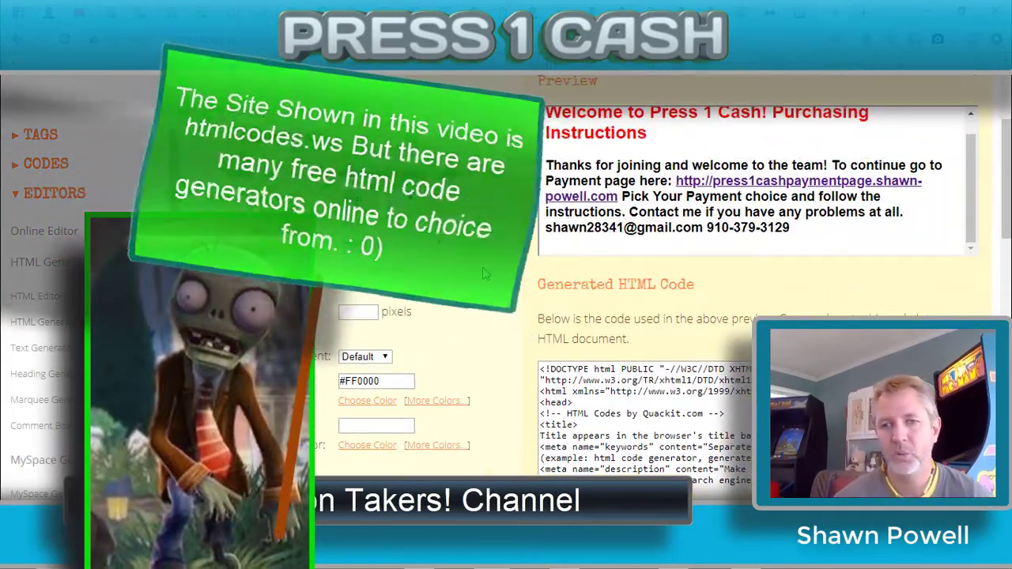
pyautogui.scroll(-3, 486, 272)
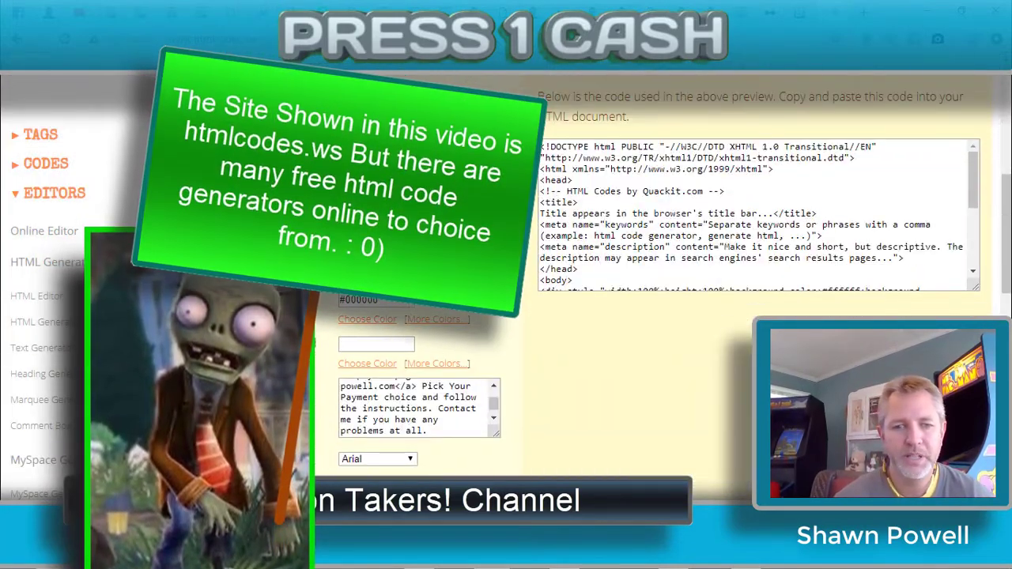
pyautogui.scroll(3, 505, 330)
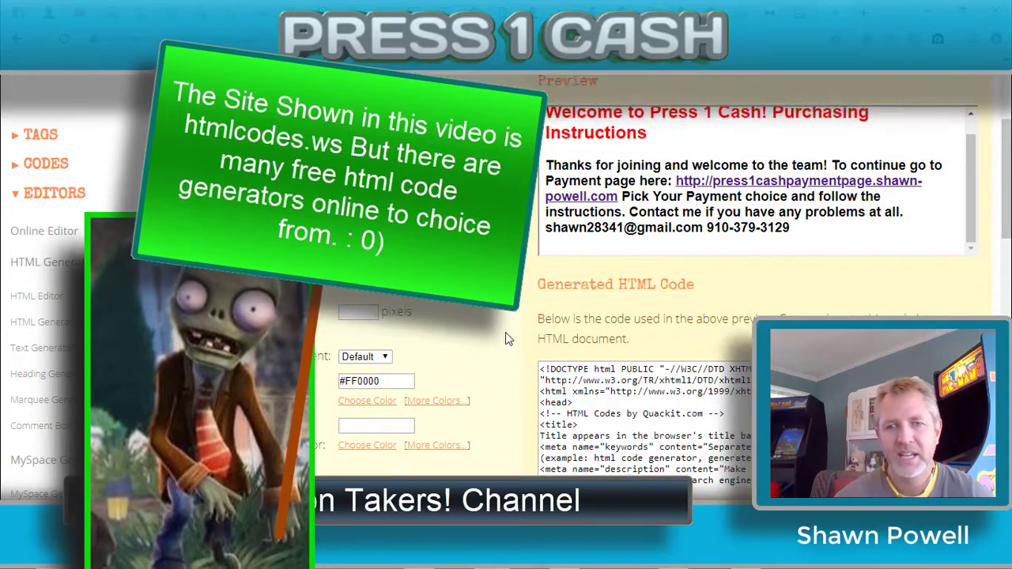
pyautogui.scroll(1, 506, 335)
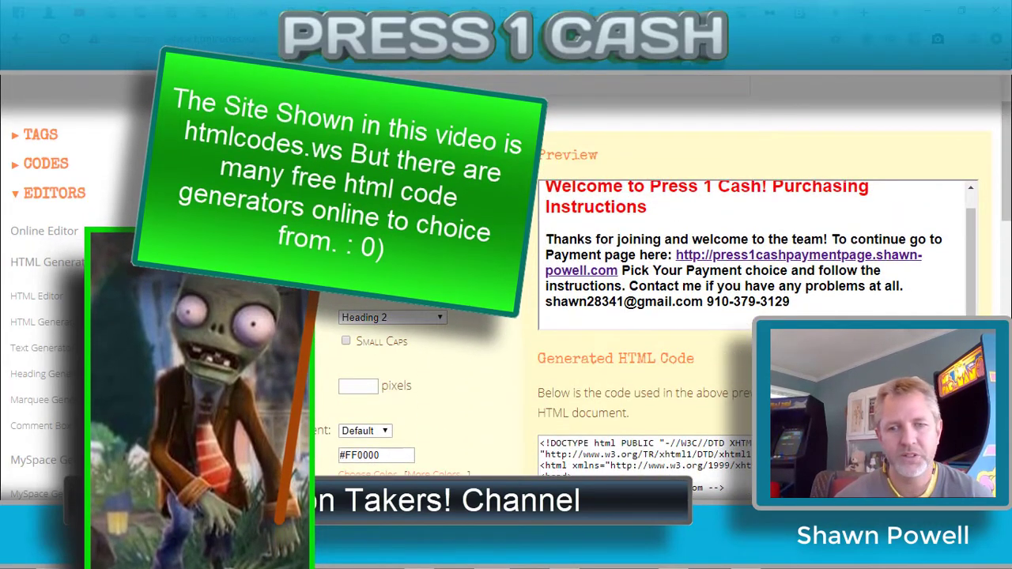
pyautogui.scroll(-4, 384, 403)
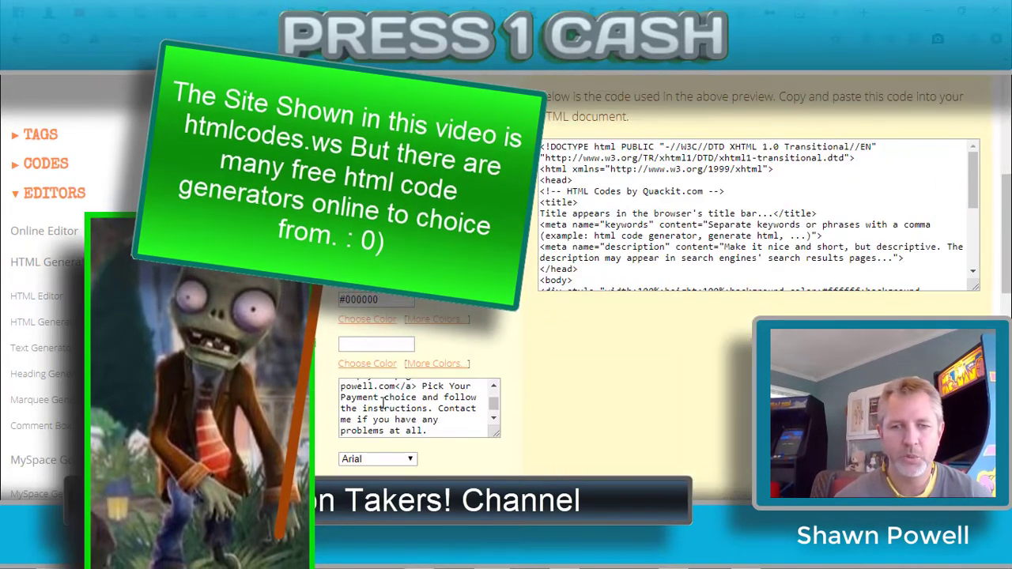
pyautogui.scroll(2, 520, 371)
pyautogui.scroll(1, 520, 372)
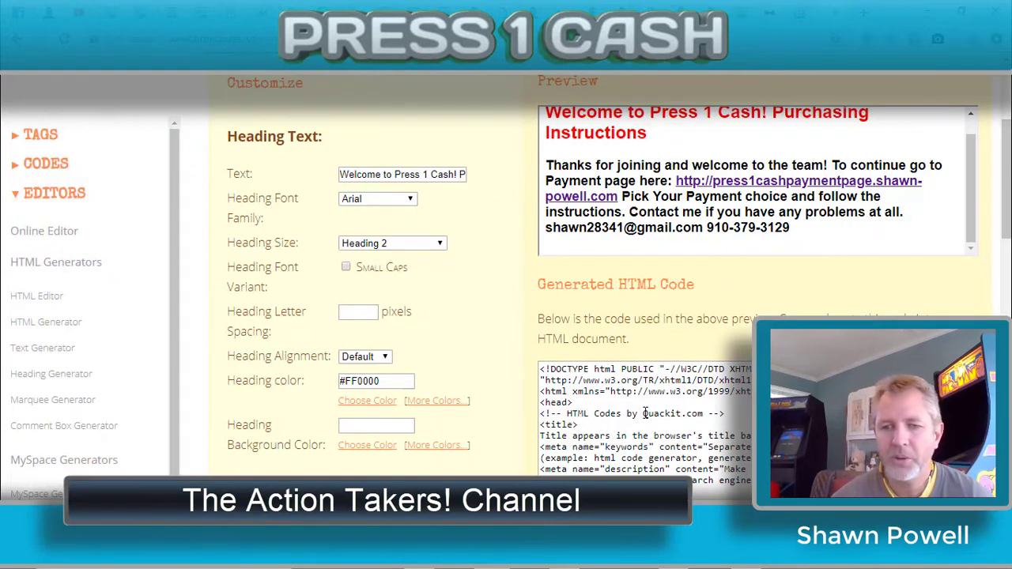
pyautogui.click(629, 437)
pyautogui.rightClick(629, 437)
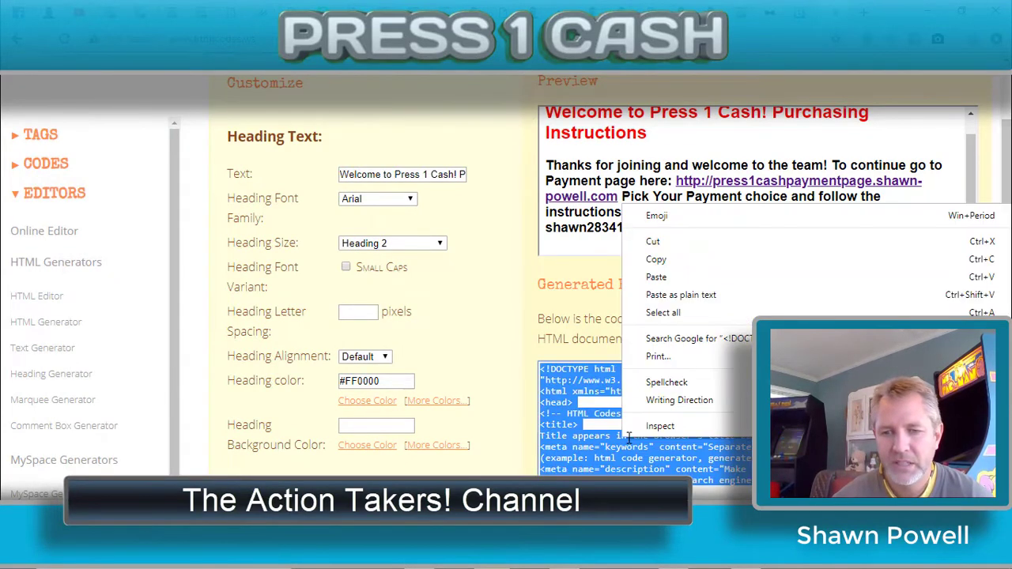
pyautogui.click(520, 415)
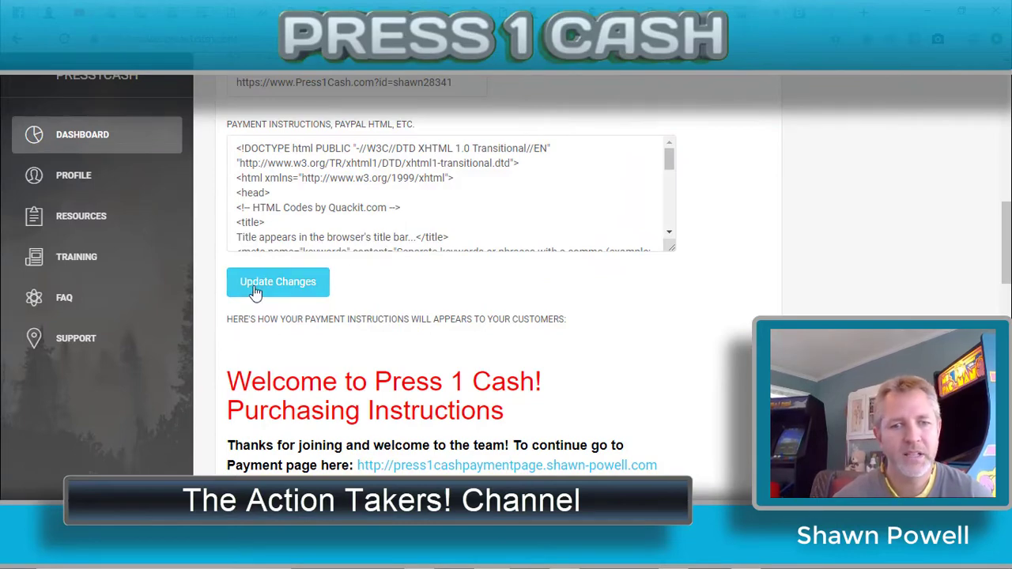
# Step: Check the customer-facing payment instructions preview, then switch to the Press 1 Success System page
pyautogui.scroll(-4, 553, 403)
pyautogui.scroll(1, 659, 339)
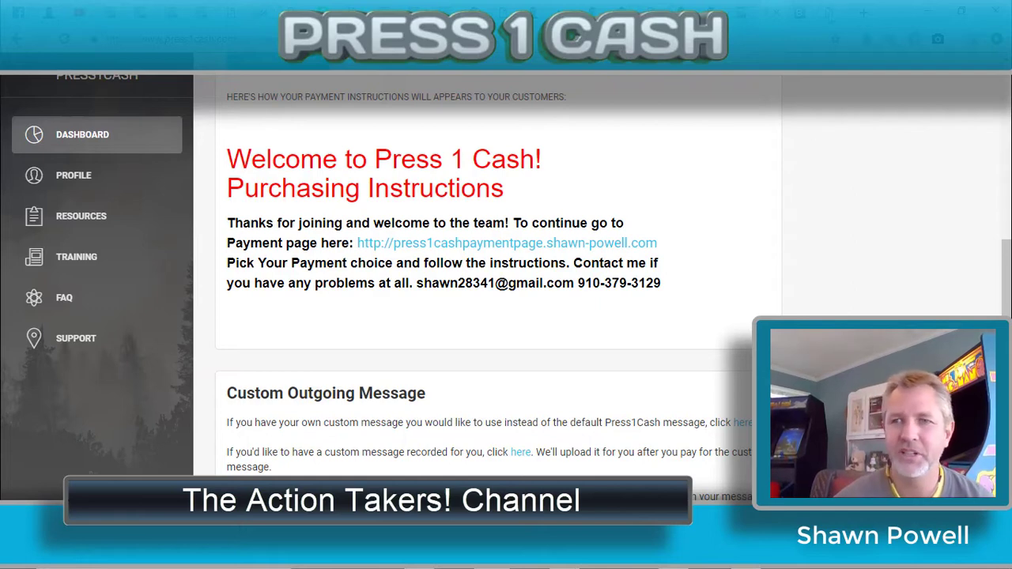
pyautogui.hotkey('ctrl', 'Tab')
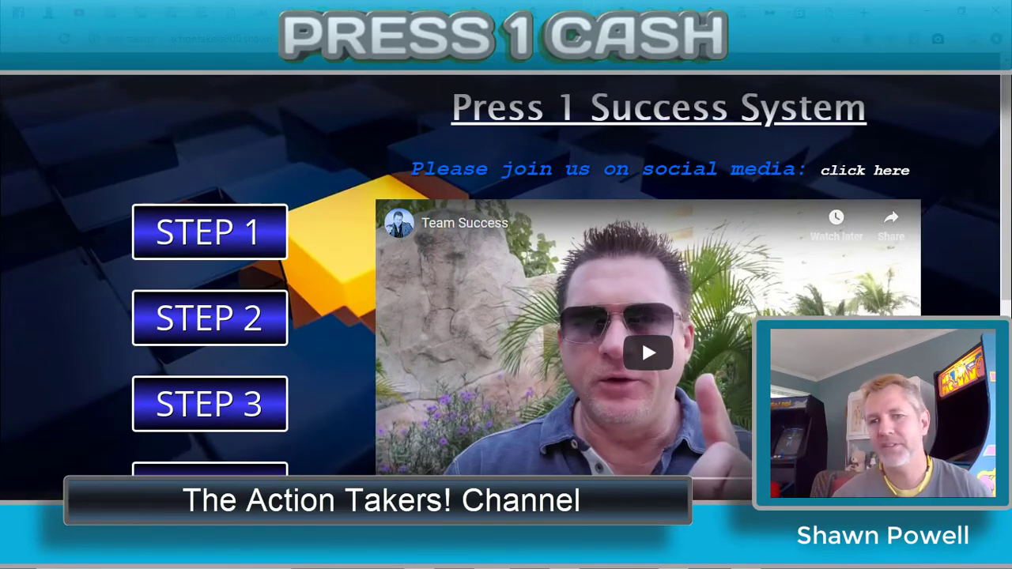
# Step: Scroll through the black Purchase Instructions page showing the $200.00 PayPal and Cash App options
pyautogui.scroll(-1, 307, 280)
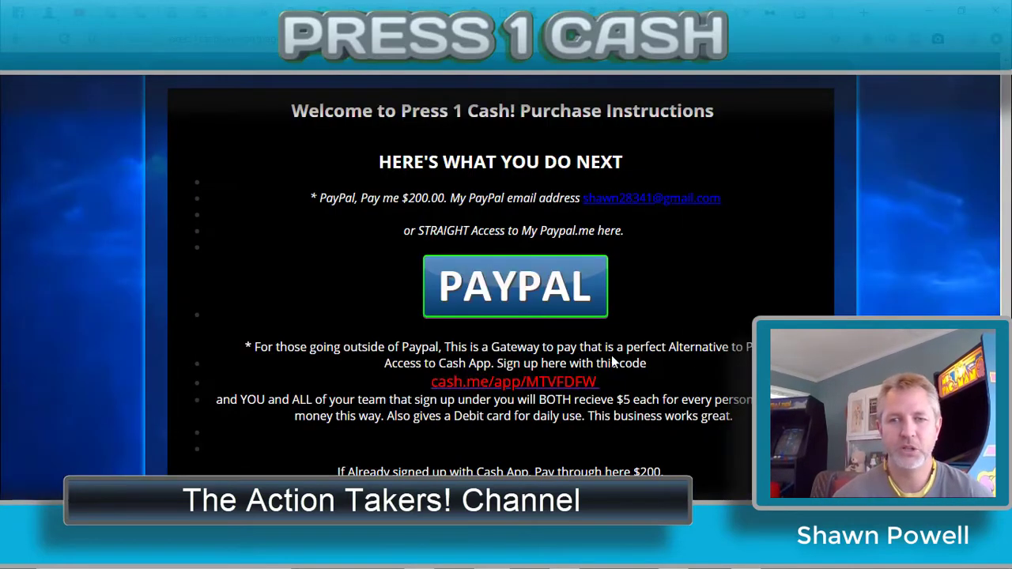
pyautogui.scroll(-4, 493, 327)
pyautogui.scroll(4, 500, 277)
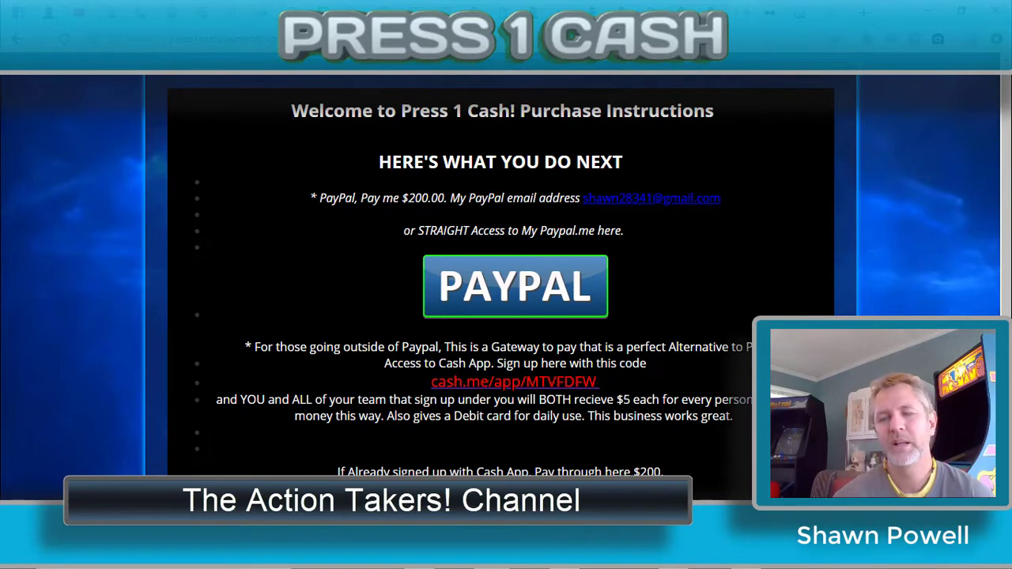